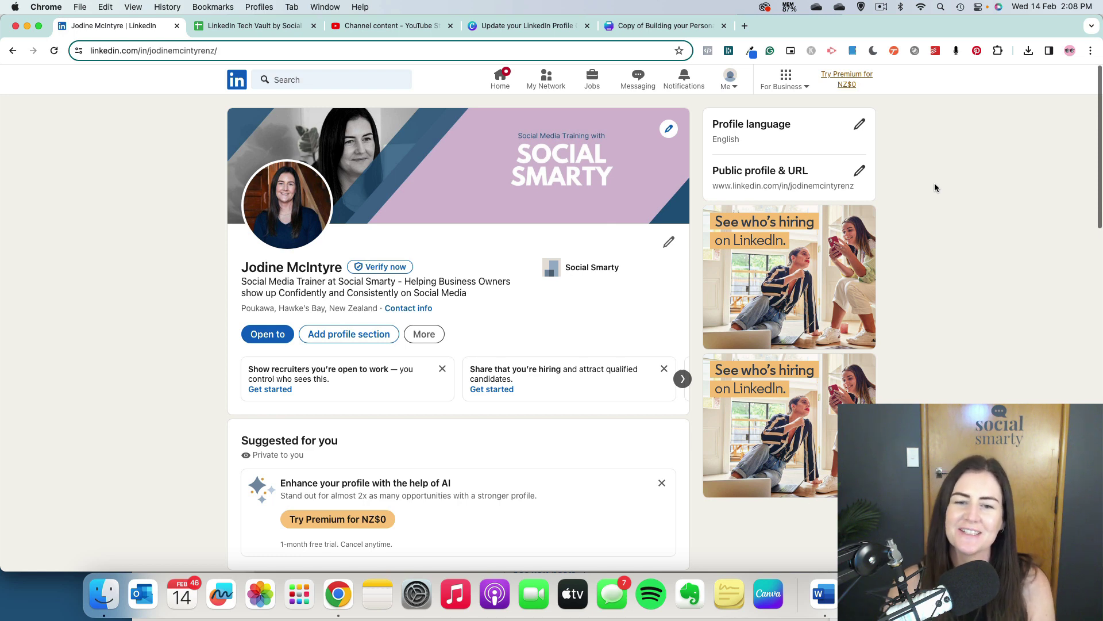
Open the Social Media Trainer position in the profile's Experience section for editing.
{"action": "scroll", "coordinate": [821, 211], "scroll_direction": "down", "scroll_amount": 5}
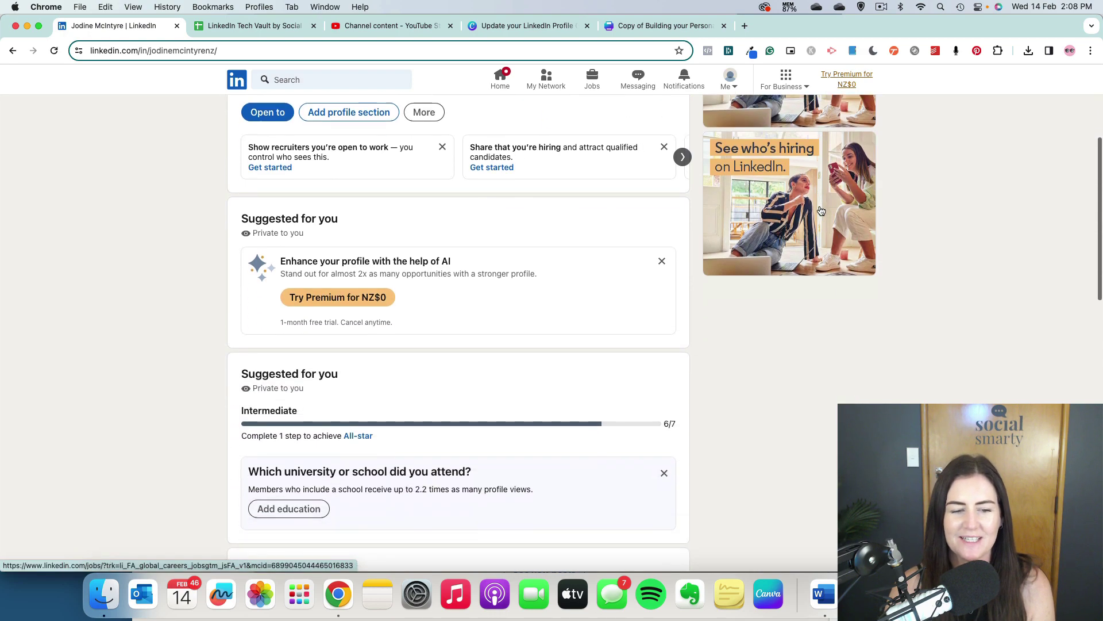
{"action": "scroll", "coordinate": [820, 211], "scroll_direction": "down", "scroll_amount": 15}
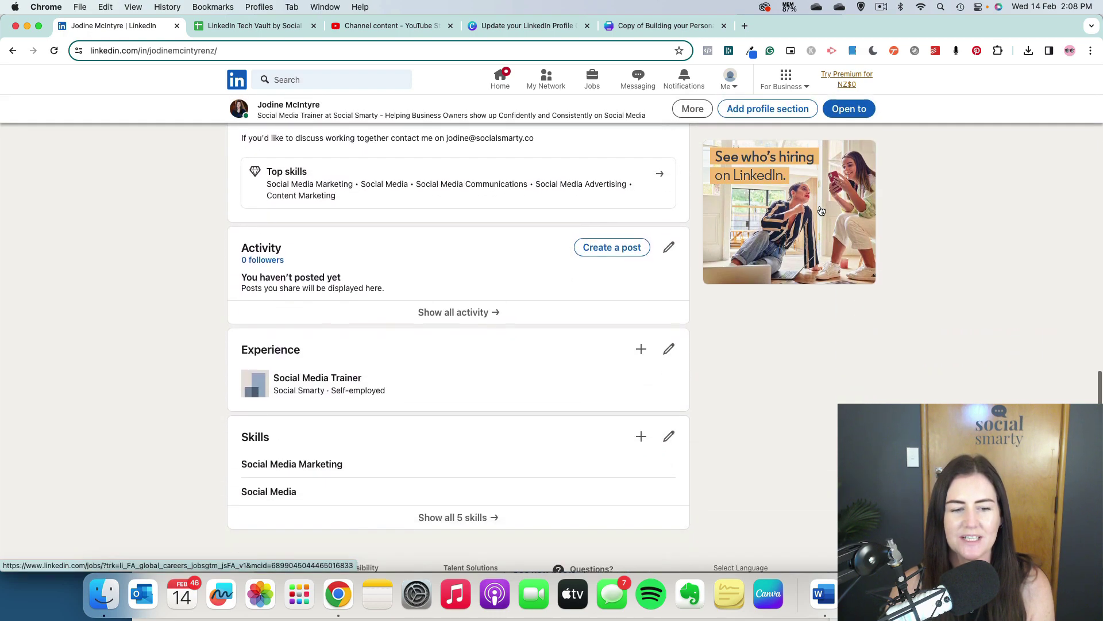
{"action": "scroll", "coordinate": [821, 211], "scroll_direction": "down", "scroll_amount": 3}
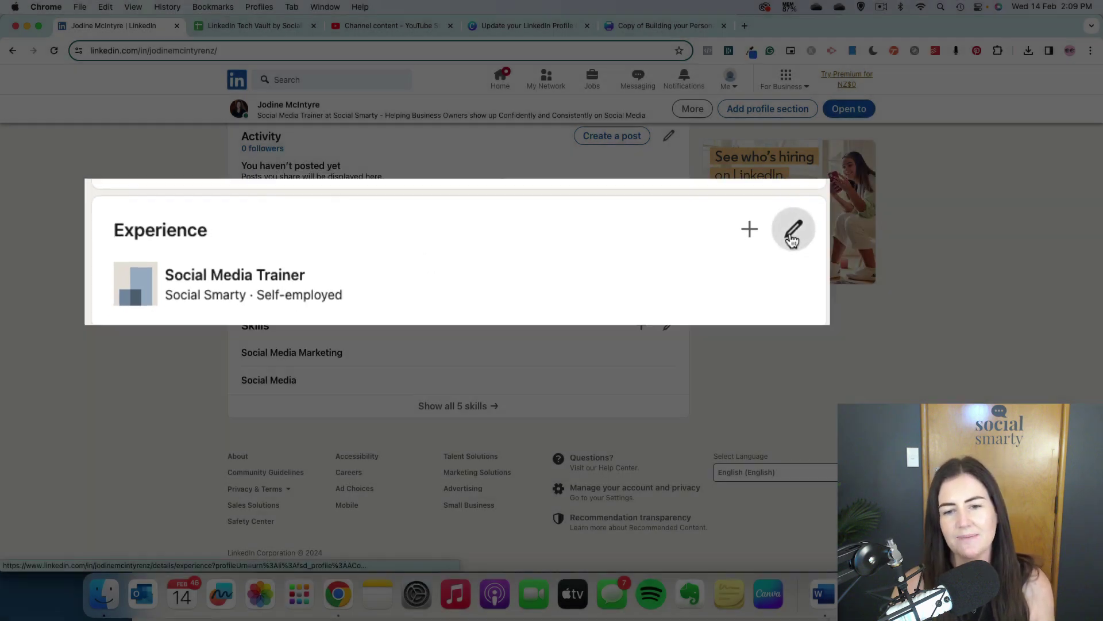
{"action": "left_click", "coordinate": [669, 241]}
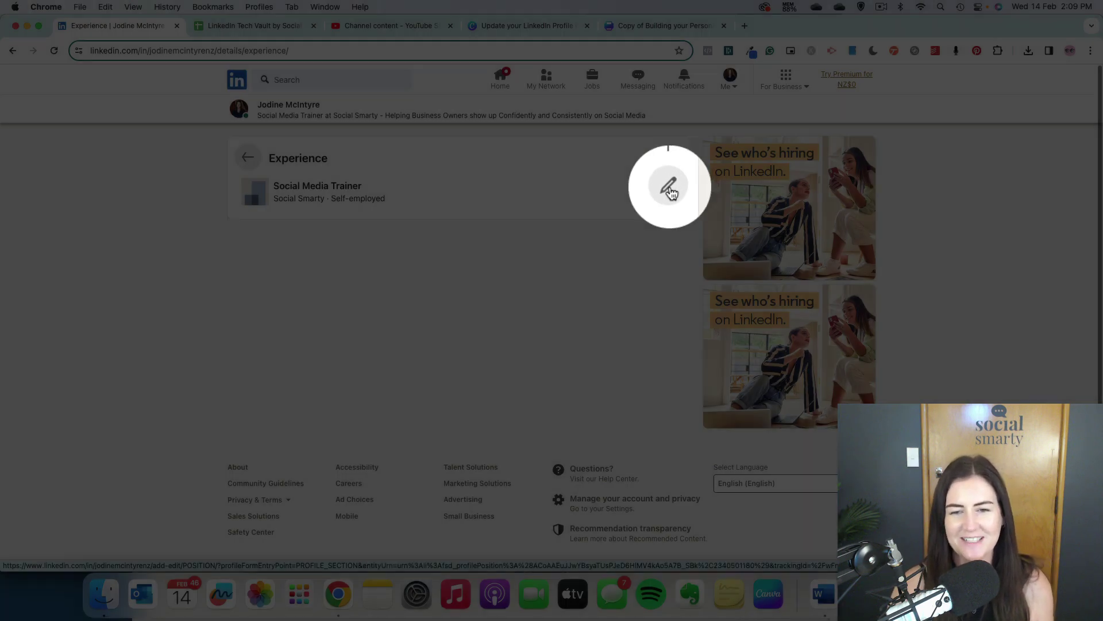
{"action": "left_click", "coordinate": [668, 186]}
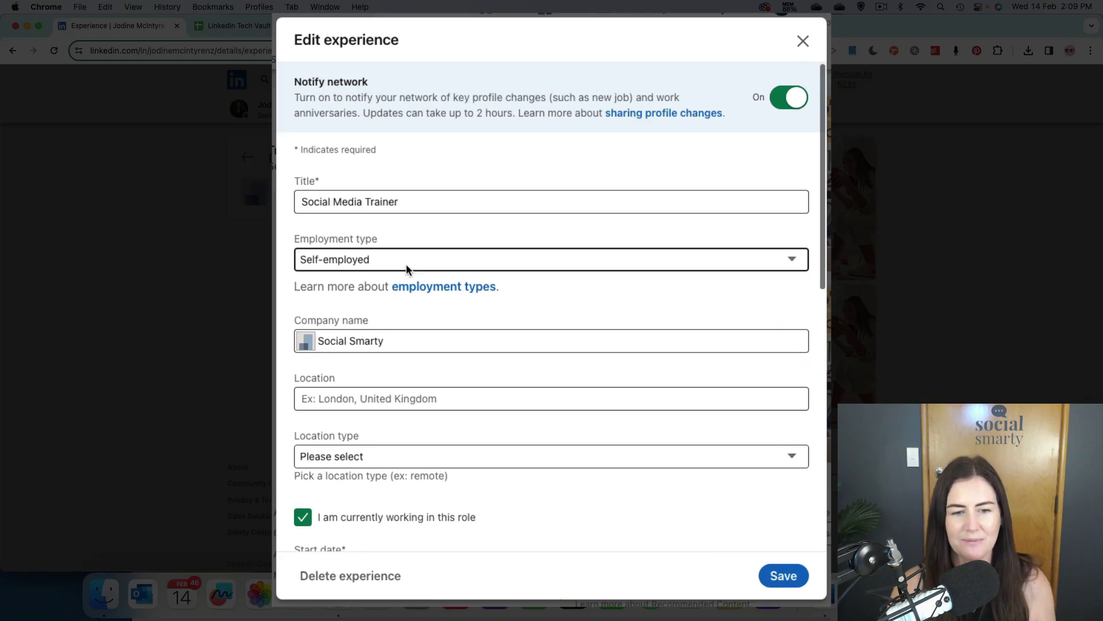
Set the position's location to Hawke's Bay.
{"action": "scroll", "coordinate": [419, 287], "scroll_direction": "down", "scroll_amount": 3}
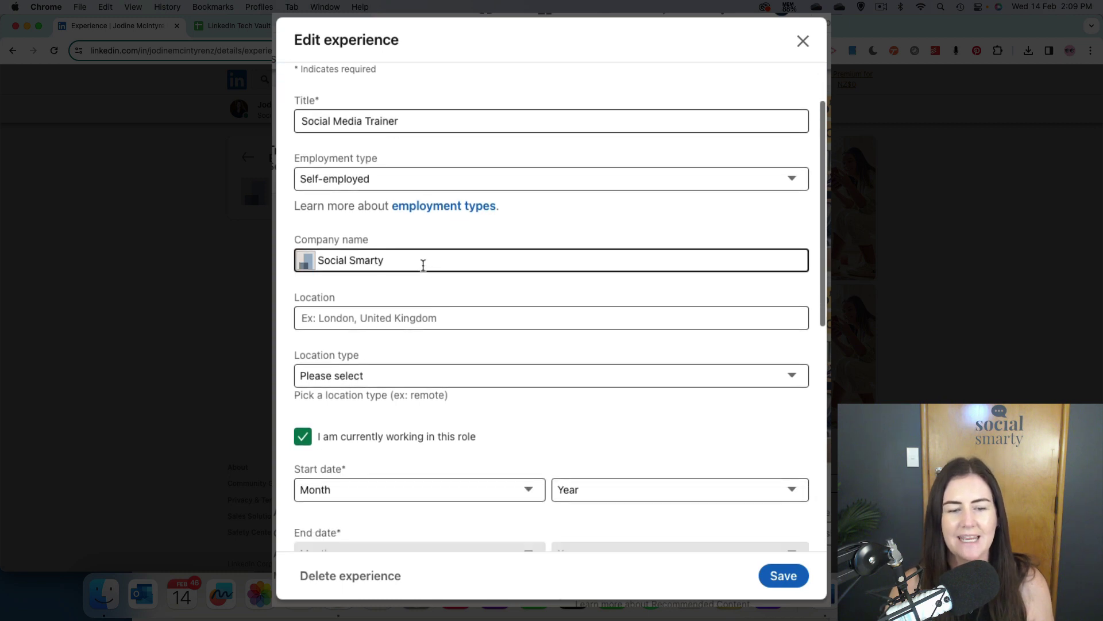
{"action": "scroll", "coordinate": [423, 265], "scroll_direction": "down", "scroll_amount": 2}
{"action": "left_click", "coordinate": [423, 259]}
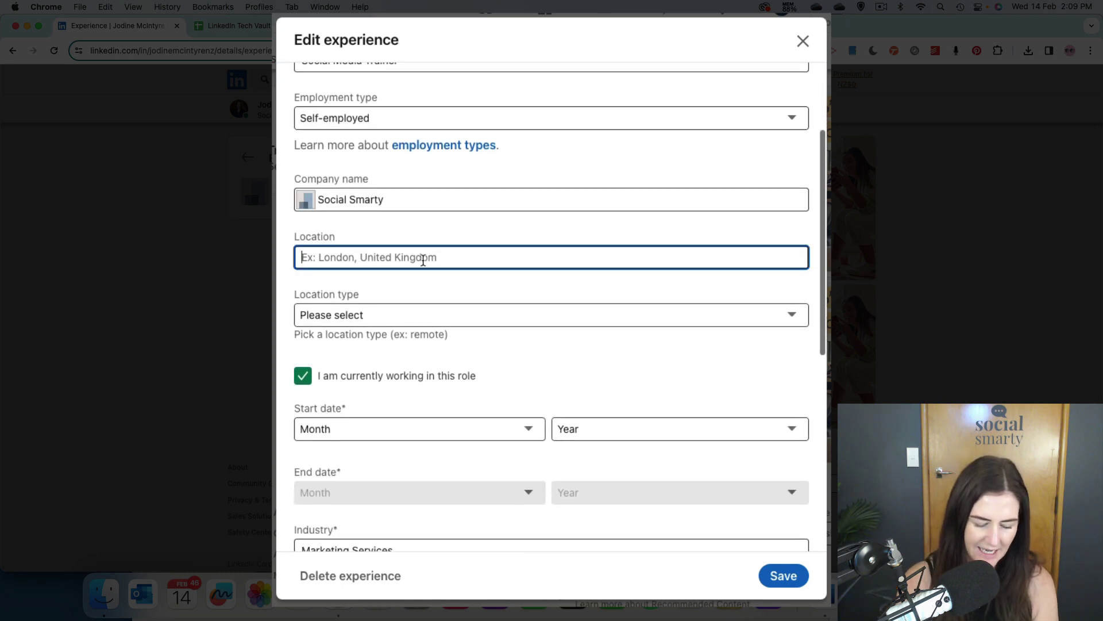
{"action": "type", "text": "Hawke's"}
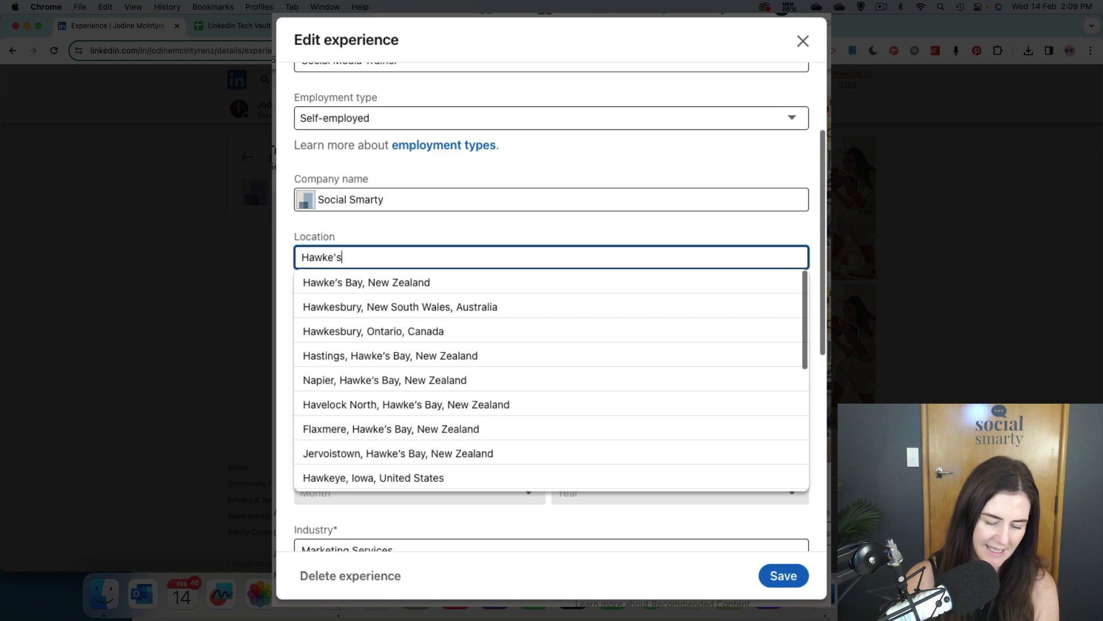
{"action": "type", "text": " Bay"}
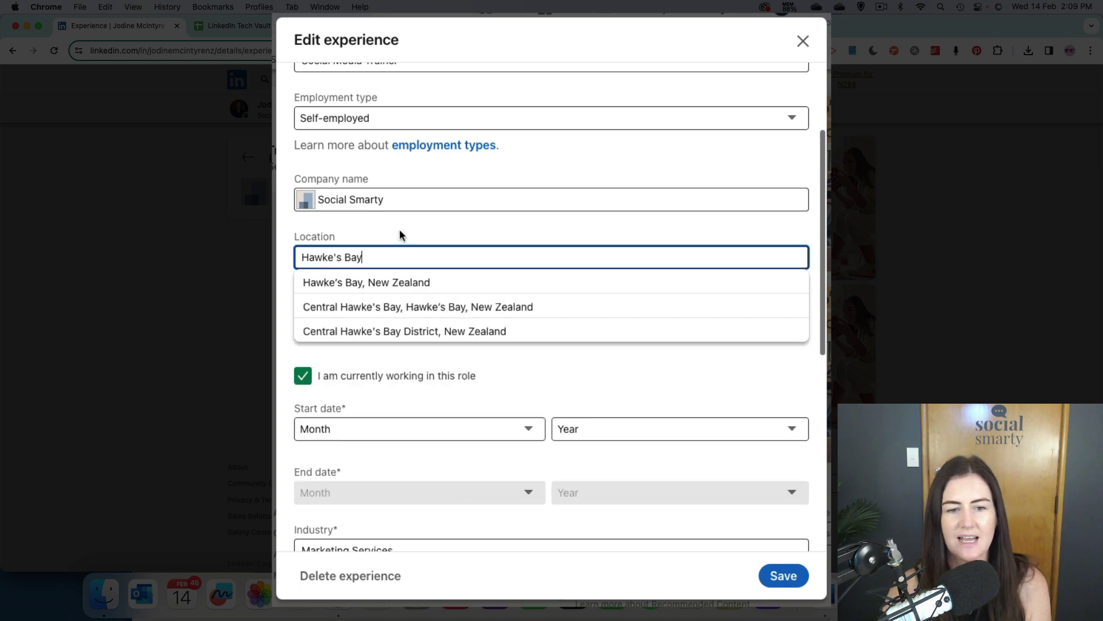
{"action": "key", "text": "Escape"}
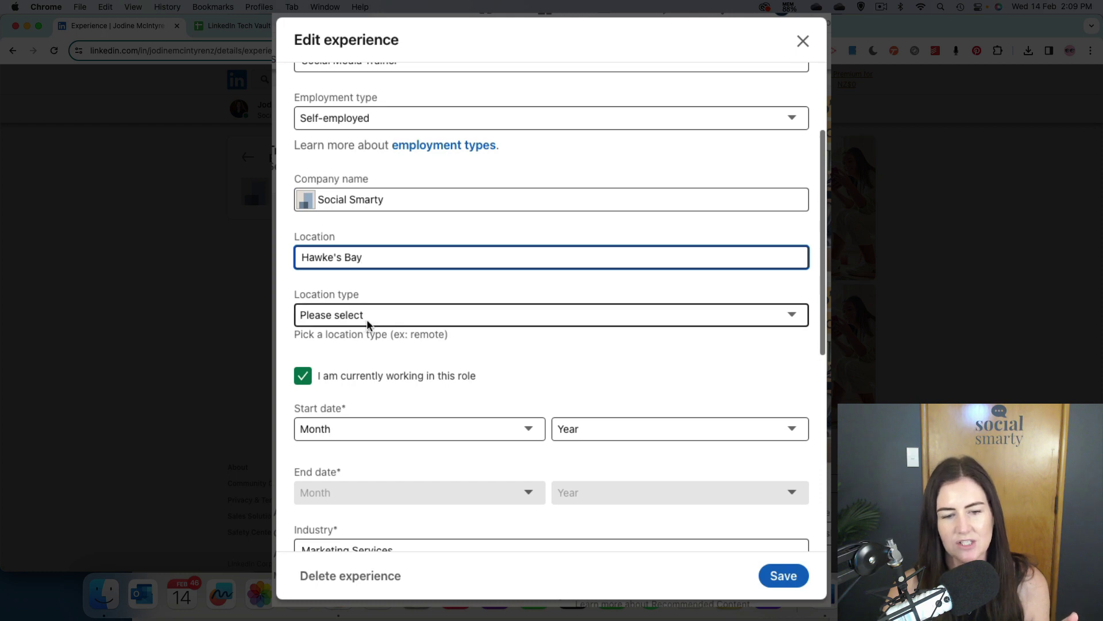
Keep the position marked as a current role and set its start date to February 2019.
{"action": "scroll", "coordinate": [367, 324], "scroll_direction": "down", "scroll_amount": 5}
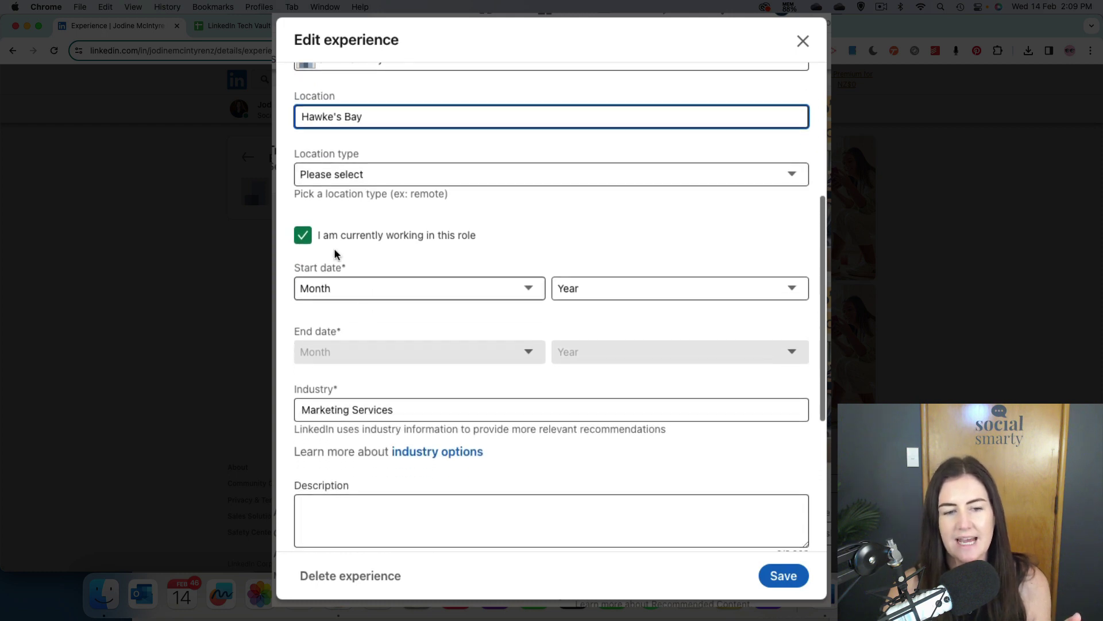
{"action": "left_click", "coordinate": [302, 236]}
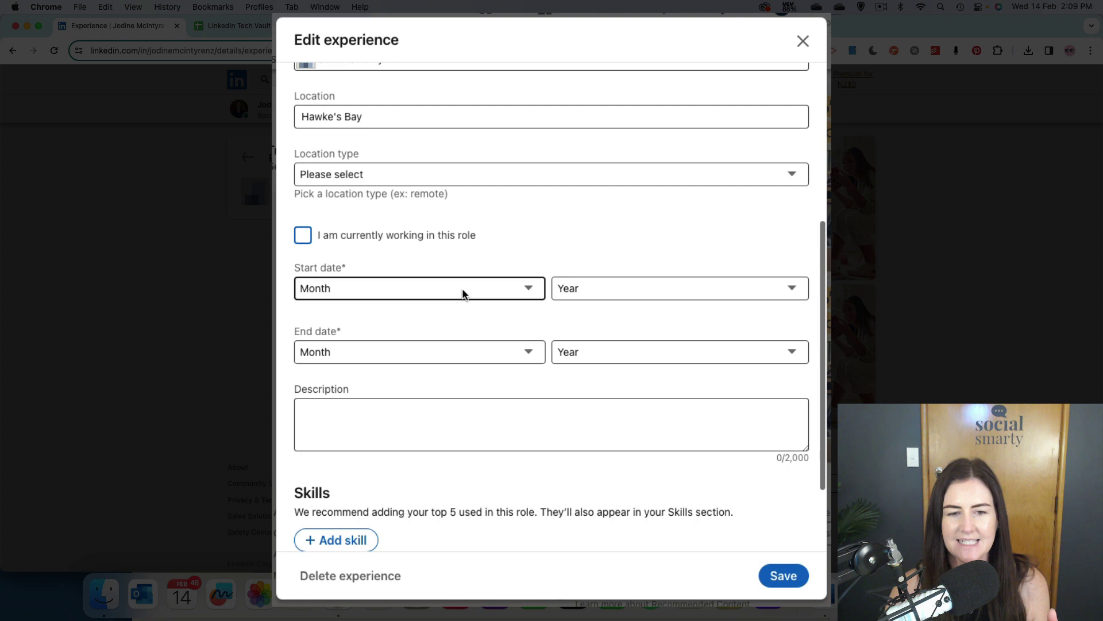
{"action": "left_click", "coordinate": [302, 236]}
{"action": "left_click", "coordinate": [438, 291]}
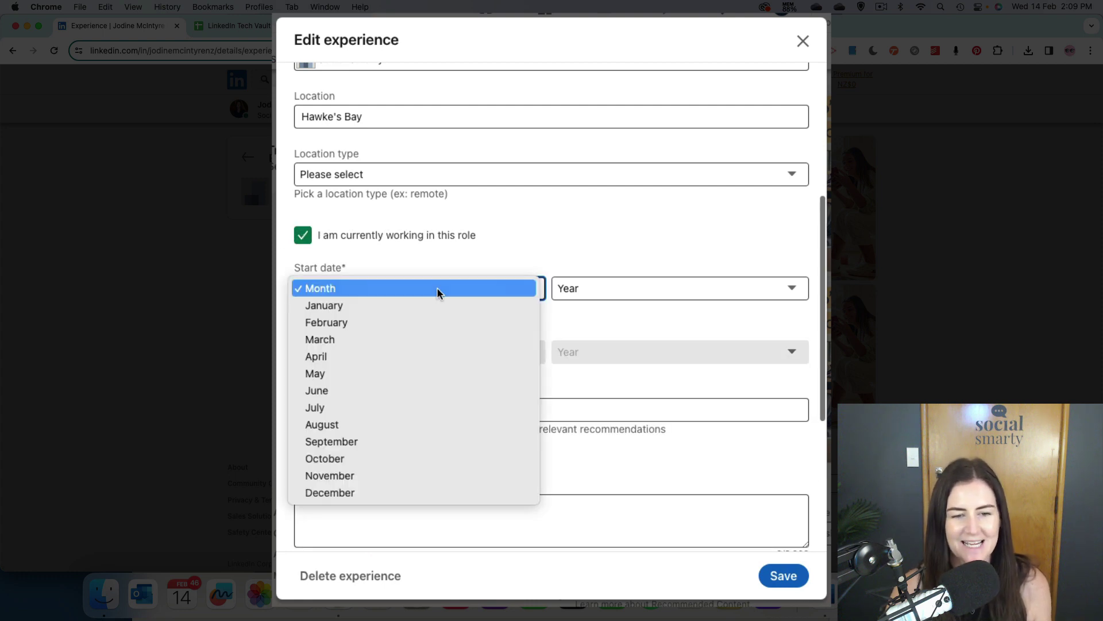
{"action": "left_click", "coordinate": [412, 322]}
{"action": "left_click", "coordinate": [646, 289]}
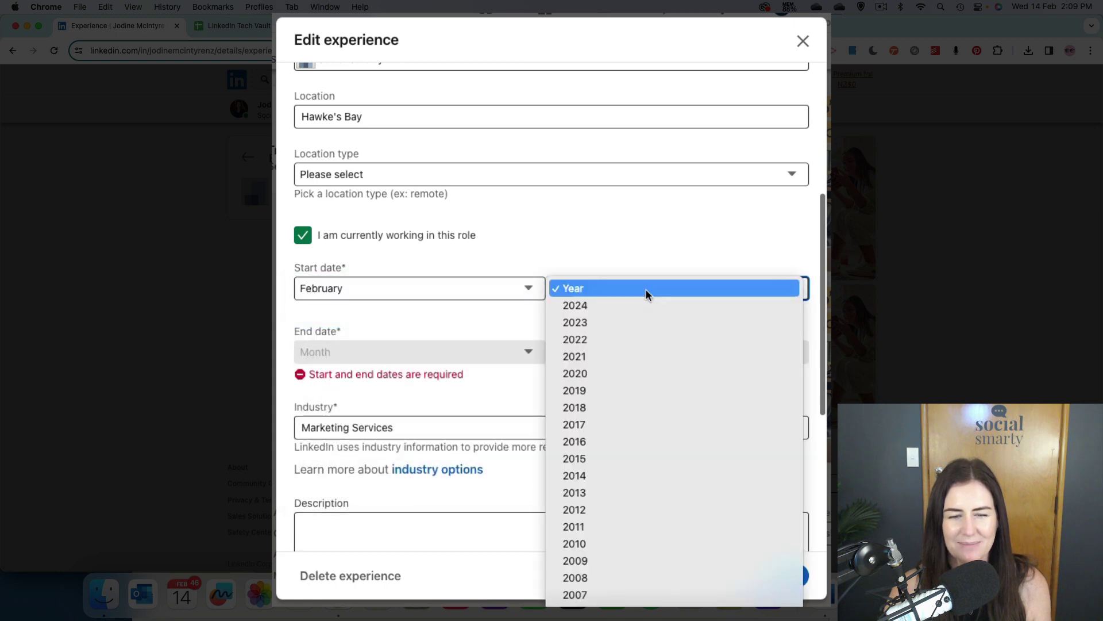
{"action": "left_click", "coordinate": [634, 390]}
{"action": "left_click", "coordinate": [475, 392]}
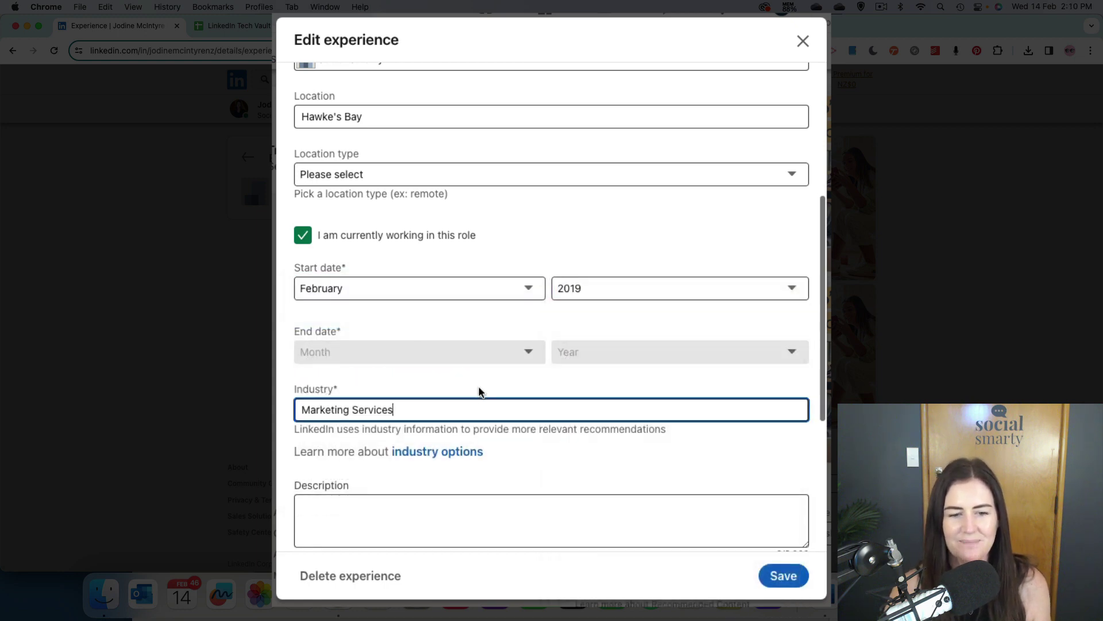
Add Social Media as a skill for the Social Media Trainer position.
{"action": "scroll", "coordinate": [478, 385], "scroll_direction": "down", "scroll_amount": 3}
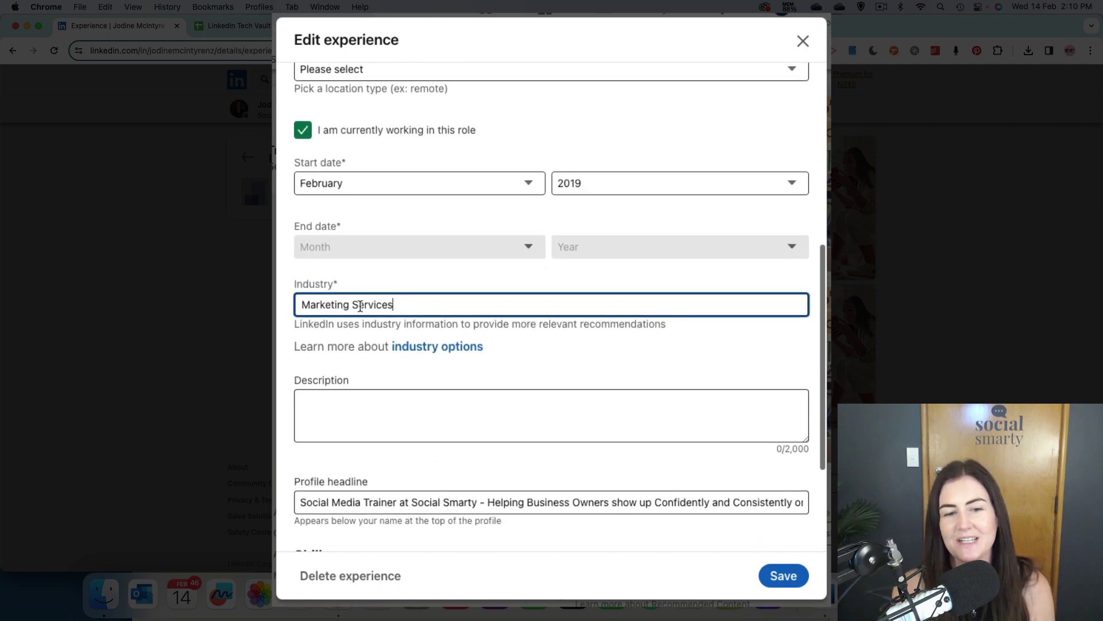
{"action": "scroll", "coordinate": [417, 411], "scroll_direction": "down", "scroll_amount": 1}
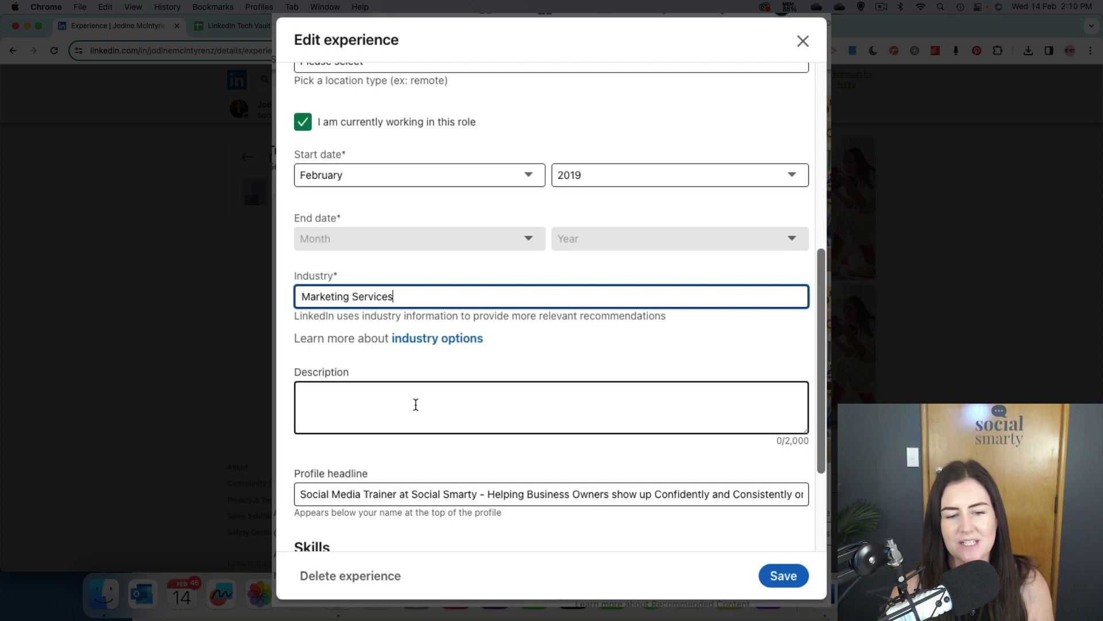
{"action": "left_click", "coordinate": [416, 405]}
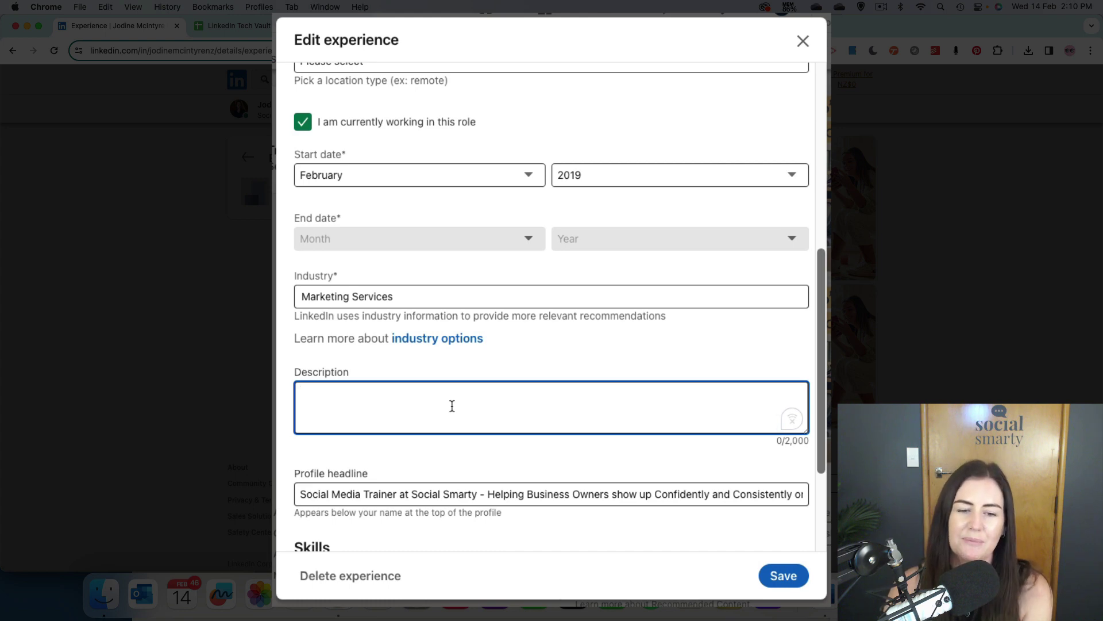
{"action": "scroll", "coordinate": [452, 405], "scroll_direction": "down", "scroll_amount": 5}
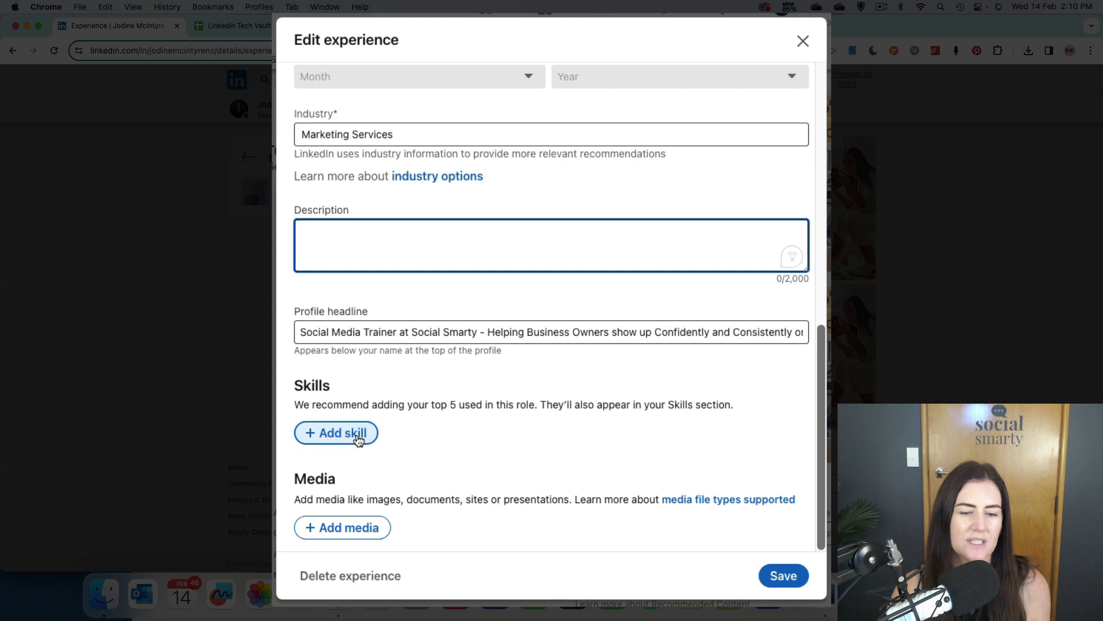
{"action": "left_click", "coordinate": [357, 437]}
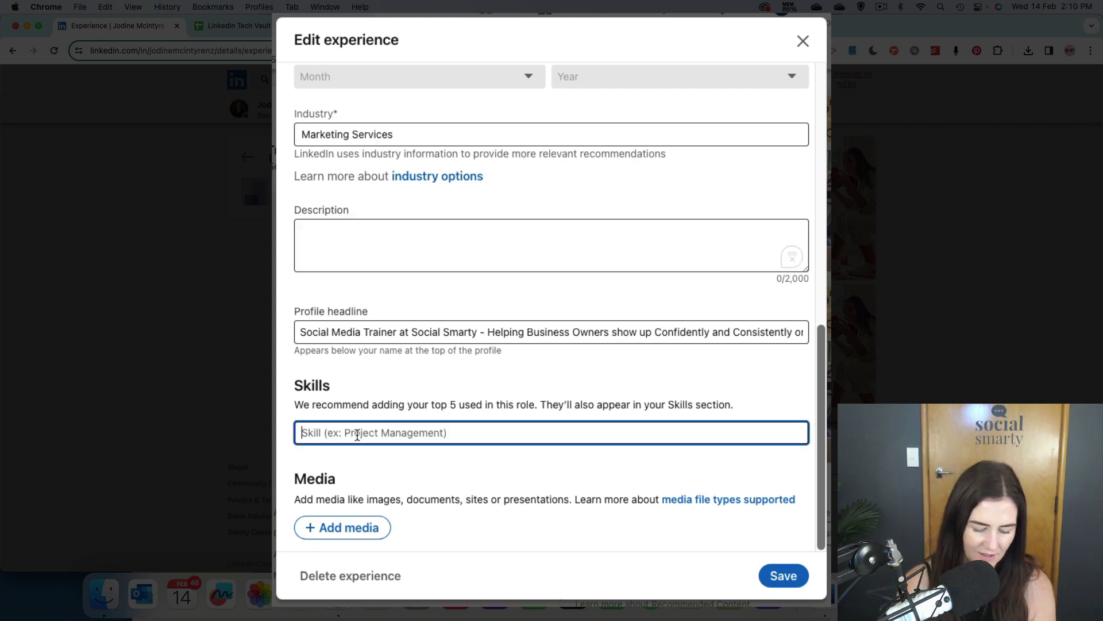
{"action": "type", "text": "Social S"}
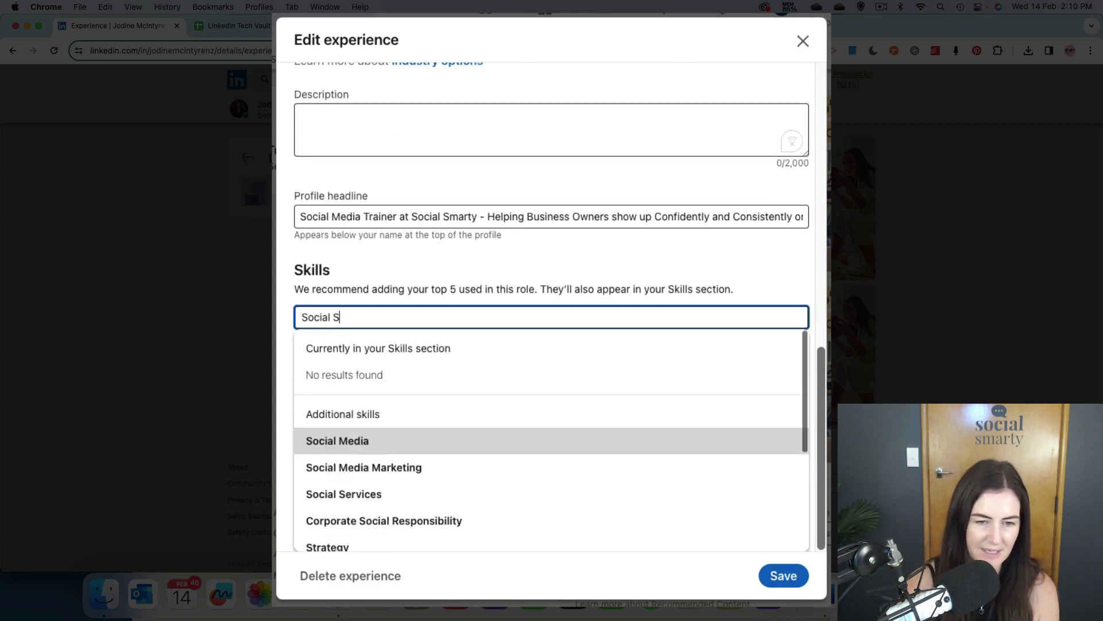
{"action": "key", "text": "BackSpace"}
{"action": "type", "text": "Media"}
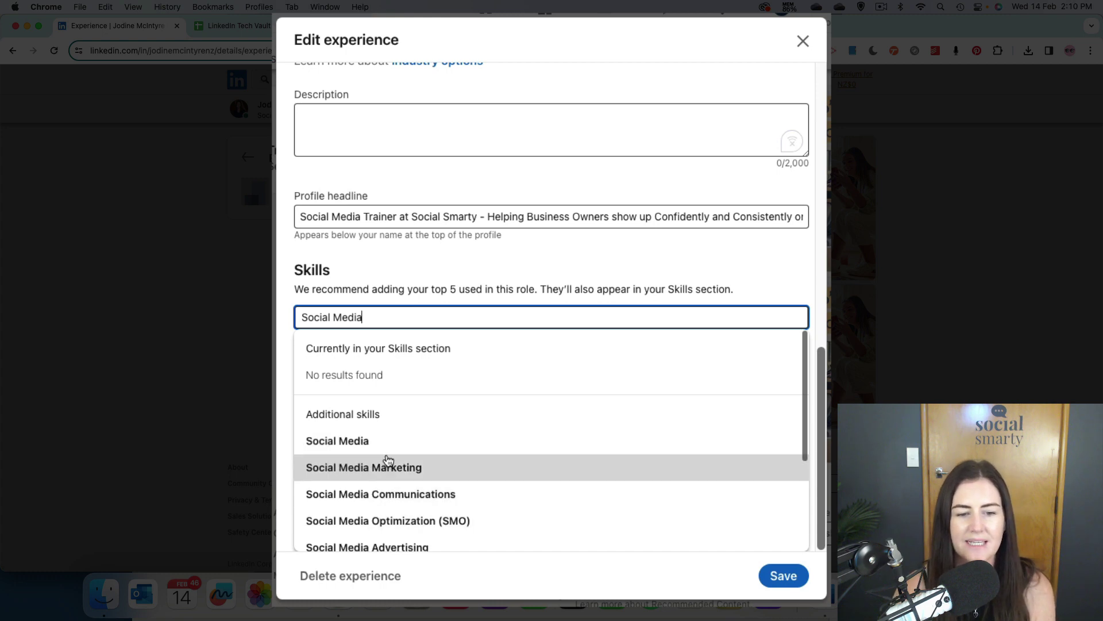
{"action": "left_click", "coordinate": [389, 441]}
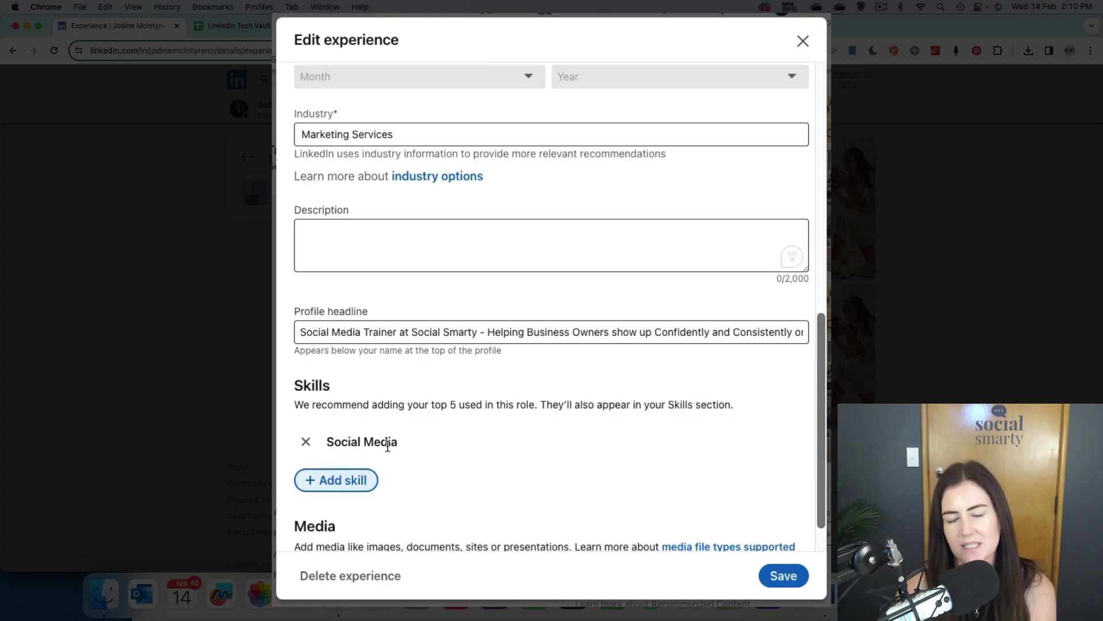
{"action": "scroll", "coordinate": [388, 448], "scroll_direction": "down", "scroll_amount": 2}
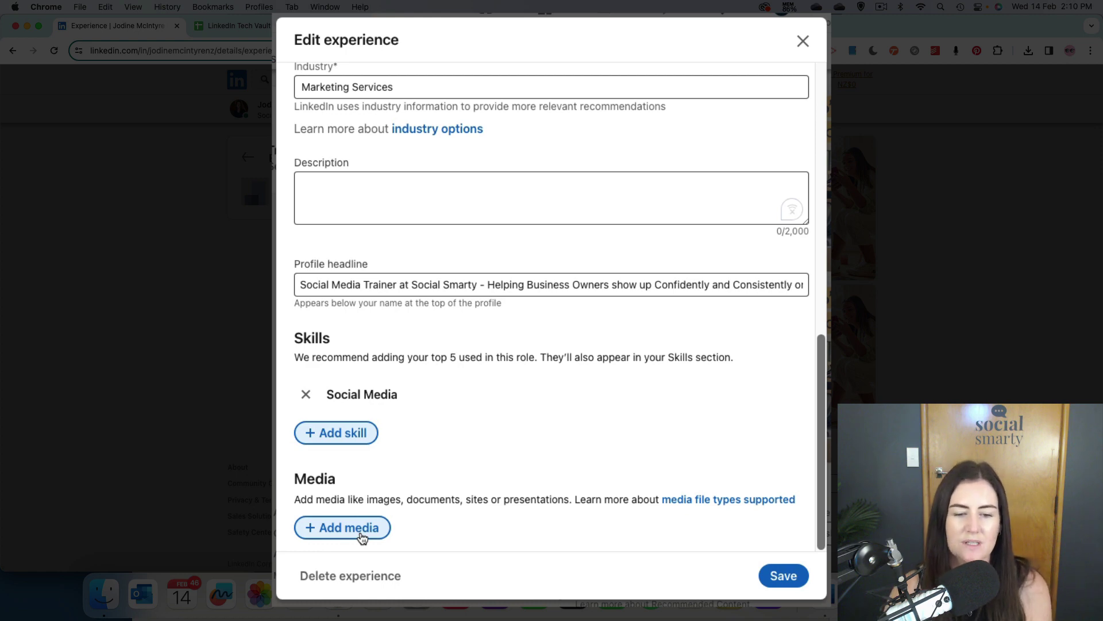
{"action": "left_click", "coordinate": [361, 537]}
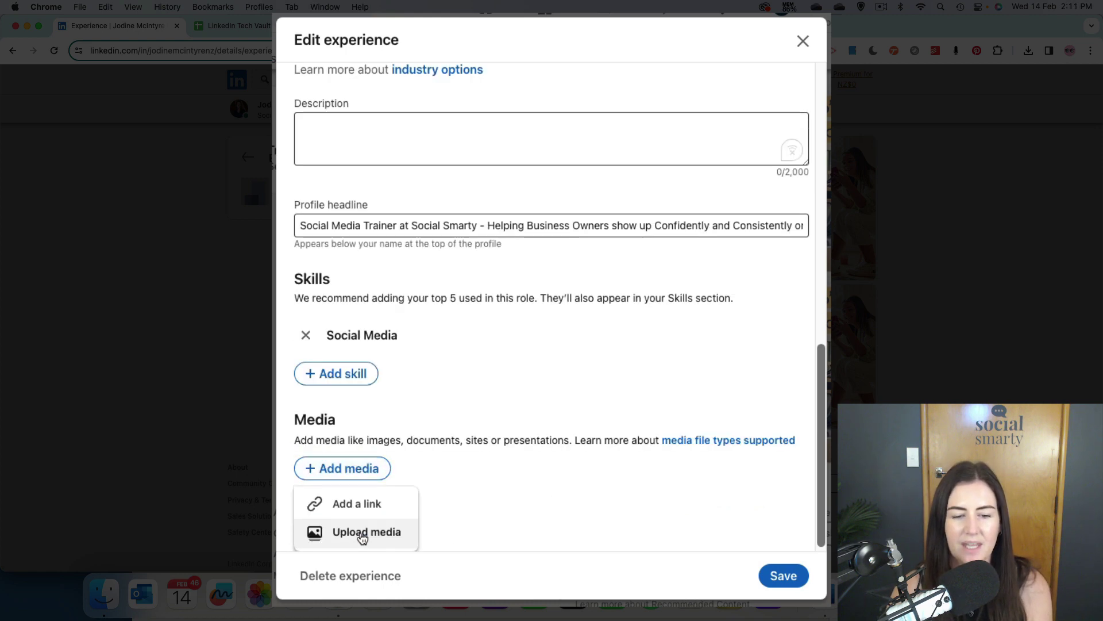
{"action": "left_click", "coordinate": [365, 510]}
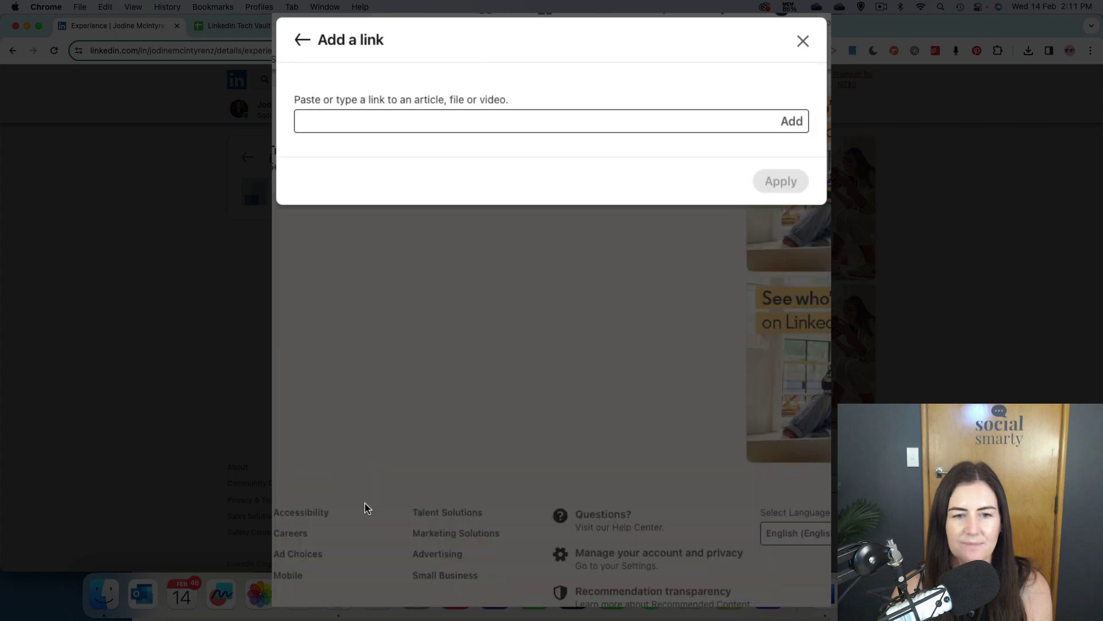
{"action": "left_click", "coordinate": [417, 122]}
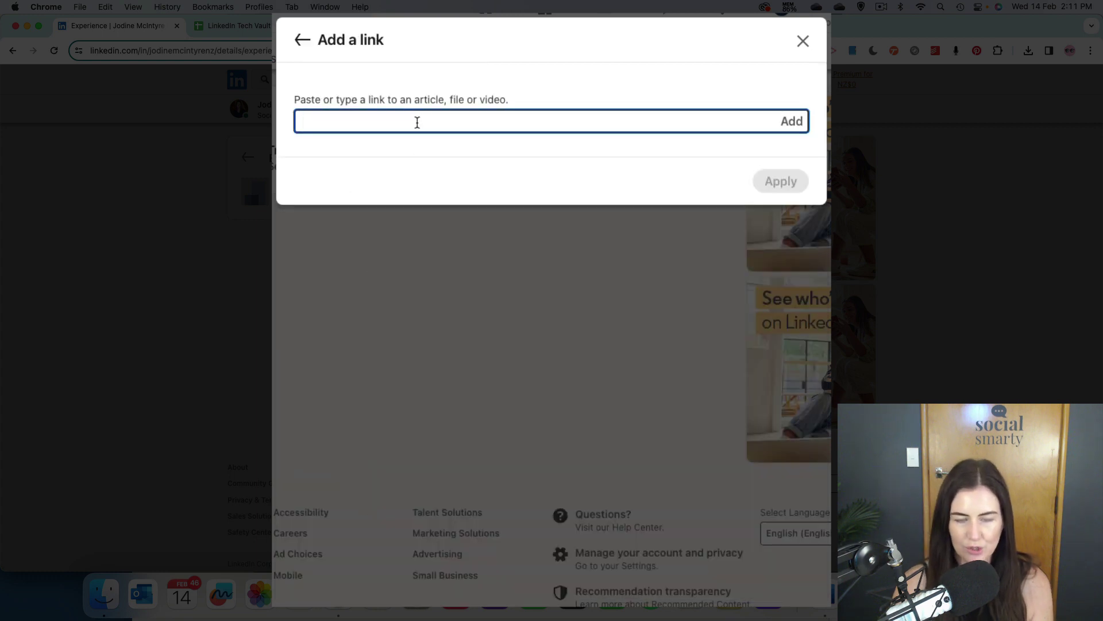
{"action": "type", "text": "www."}
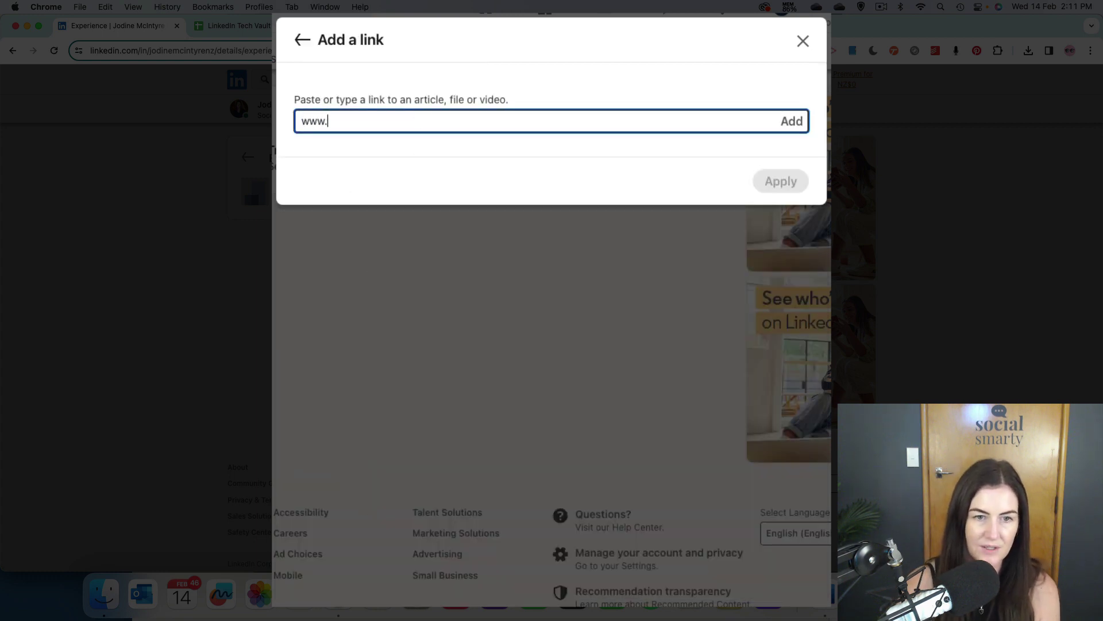
{"action": "type", "text": "socialsmarty.co"}
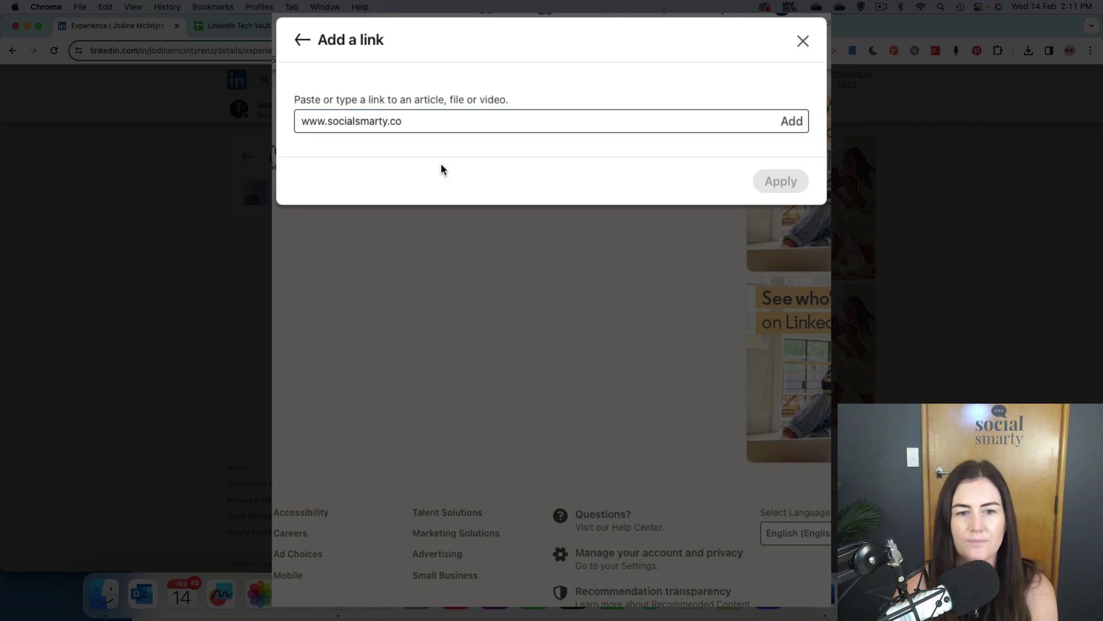
{"action": "left_click", "coordinate": [790, 122]}
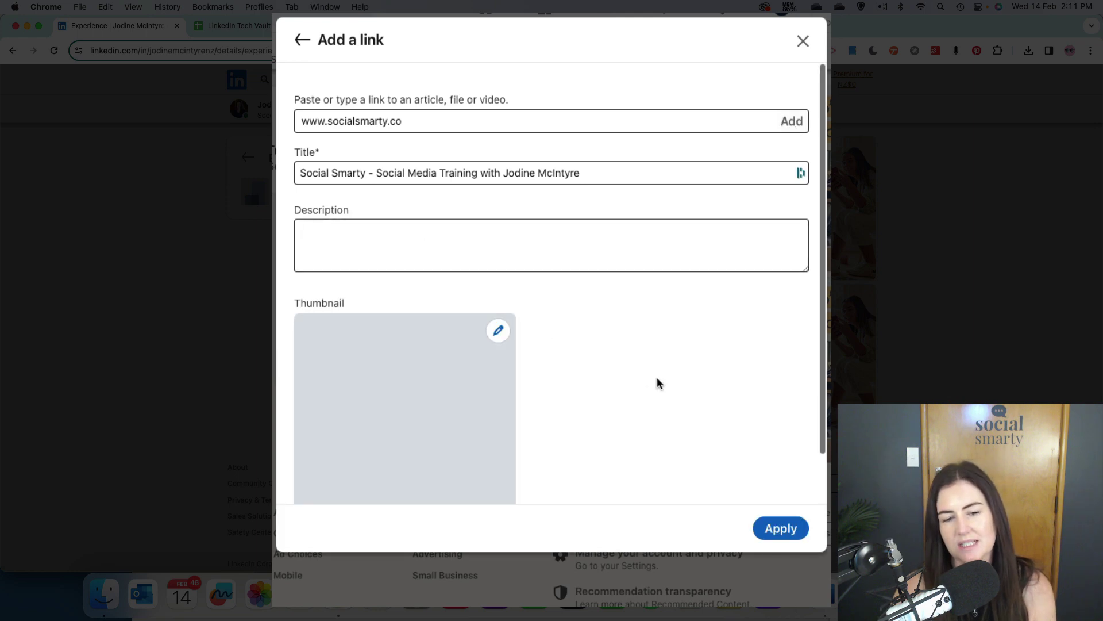
{"action": "scroll", "coordinate": [658, 377], "scroll_direction": "down", "scroll_amount": 2}
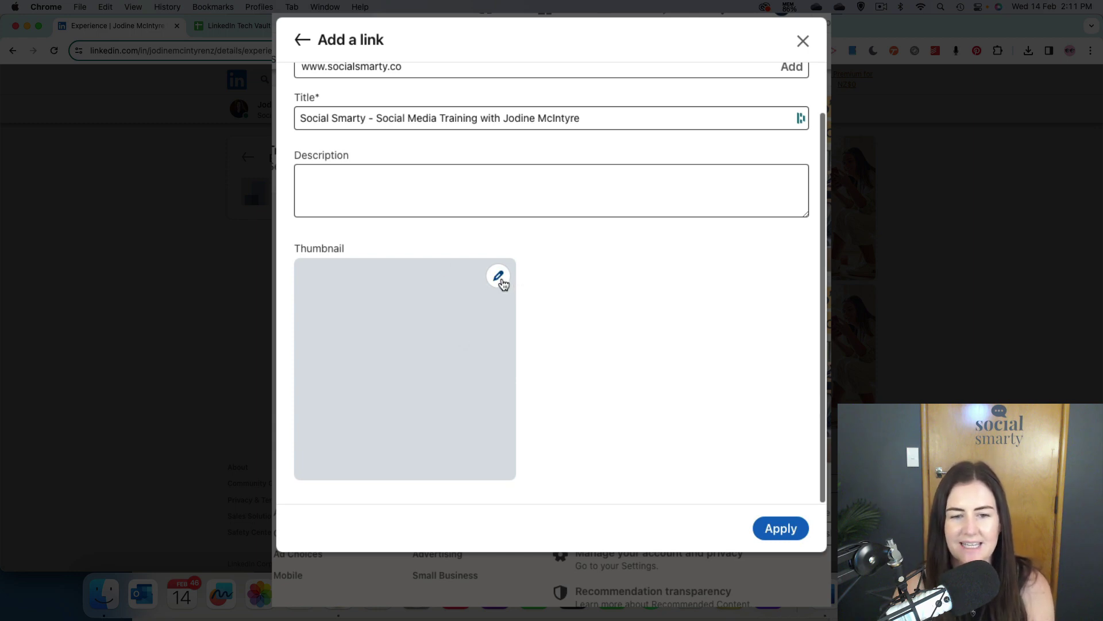
{"action": "left_click", "coordinate": [780, 530]}
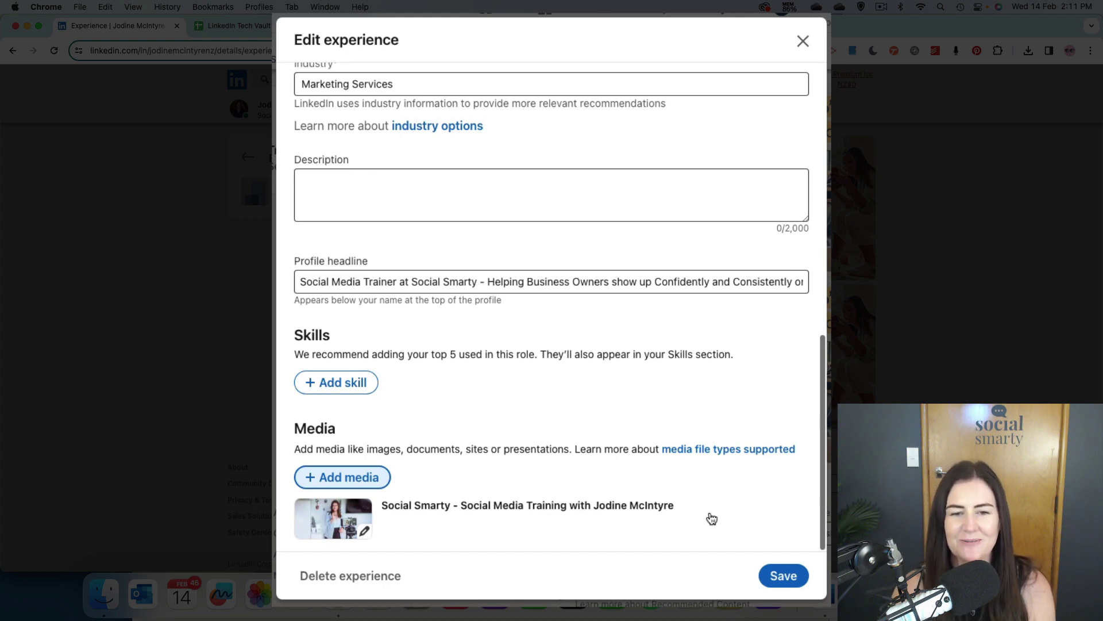
Turn off network notifications for the profile change and save the edited position.
{"action": "scroll", "coordinate": [709, 519], "scroll_direction": "up", "scroll_amount": 3}
{"action": "scroll", "coordinate": [710, 519], "scroll_direction": "up", "scroll_amount": 5}
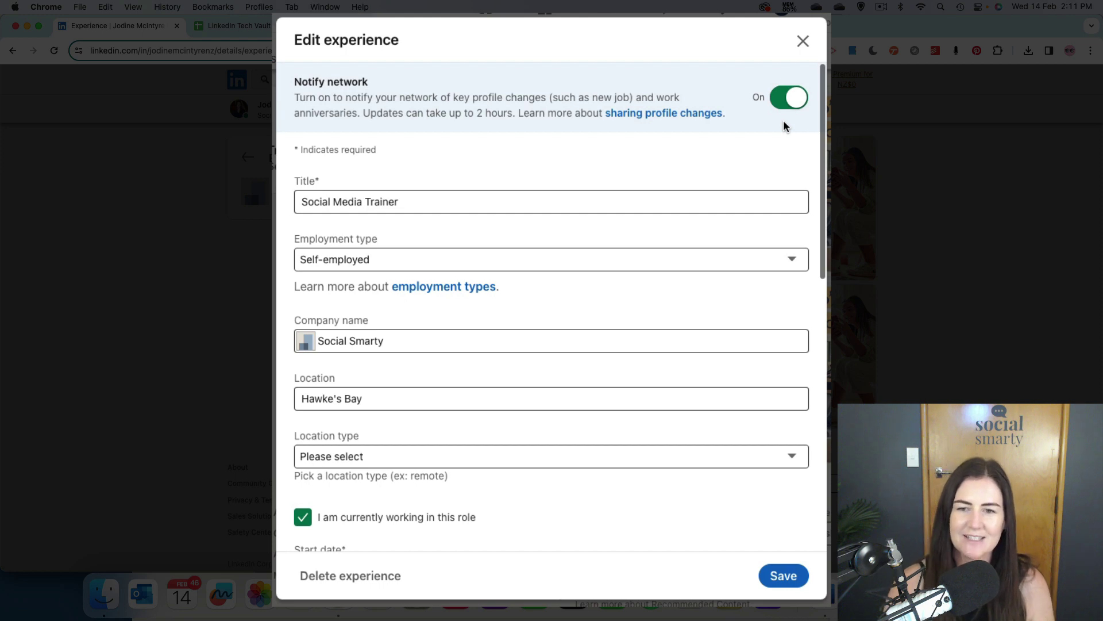
{"action": "left_click", "coordinate": [790, 106]}
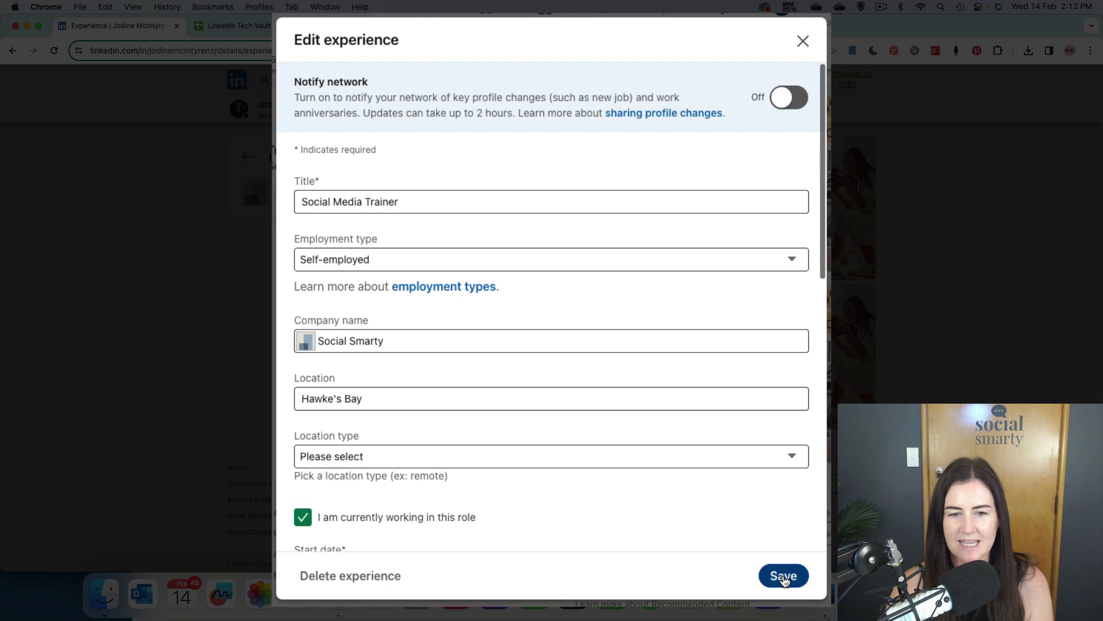
{"action": "left_click", "coordinate": [785, 580]}
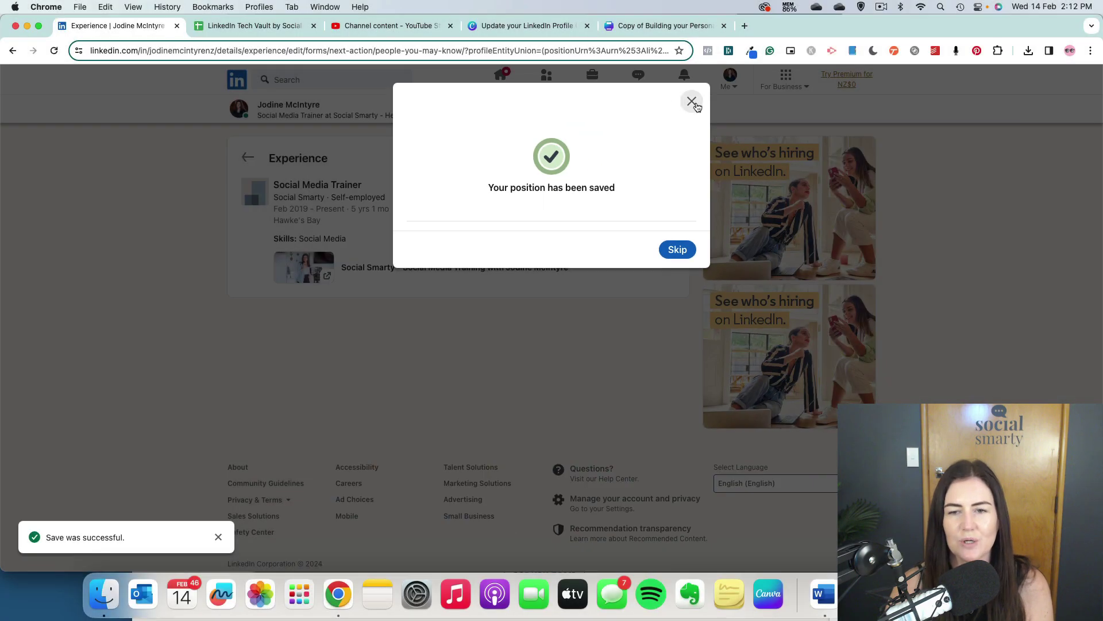
Dismiss the save confirmation, start adding another position to the Experience section, and unmark it as a current role.
{"action": "left_click", "coordinate": [693, 103]}
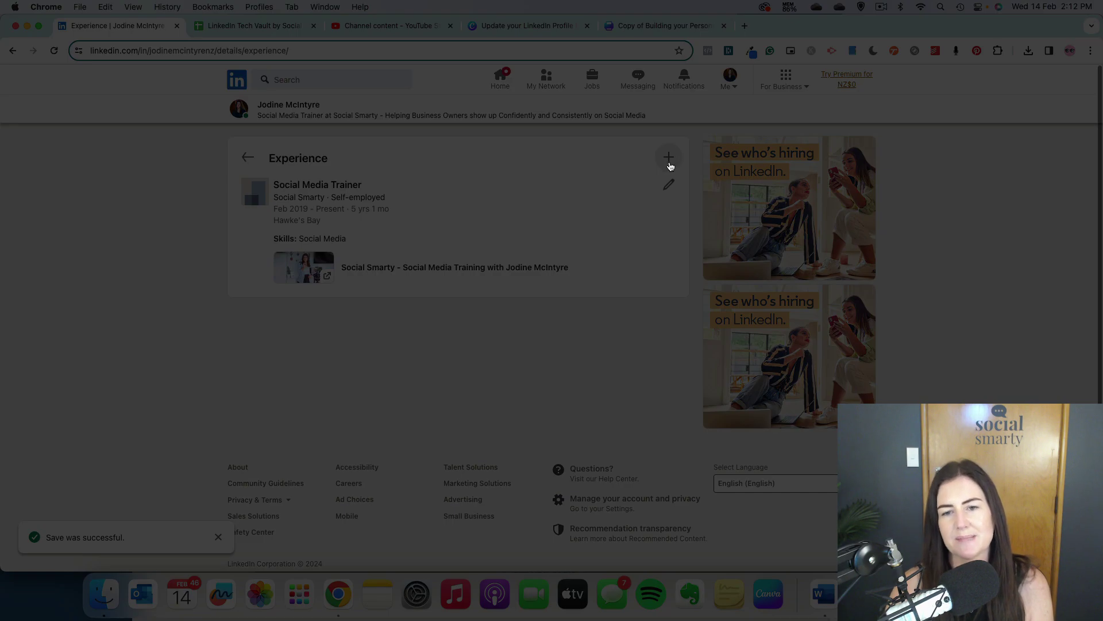
{"action": "left_click", "coordinate": [668, 159]}
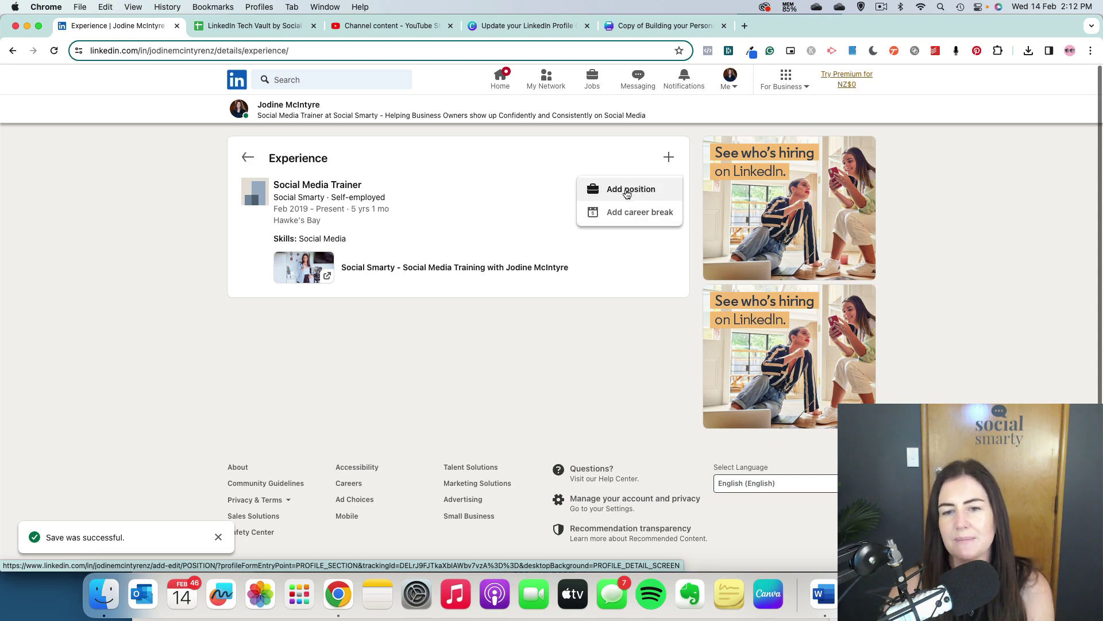
{"action": "left_click", "coordinate": [625, 189]}
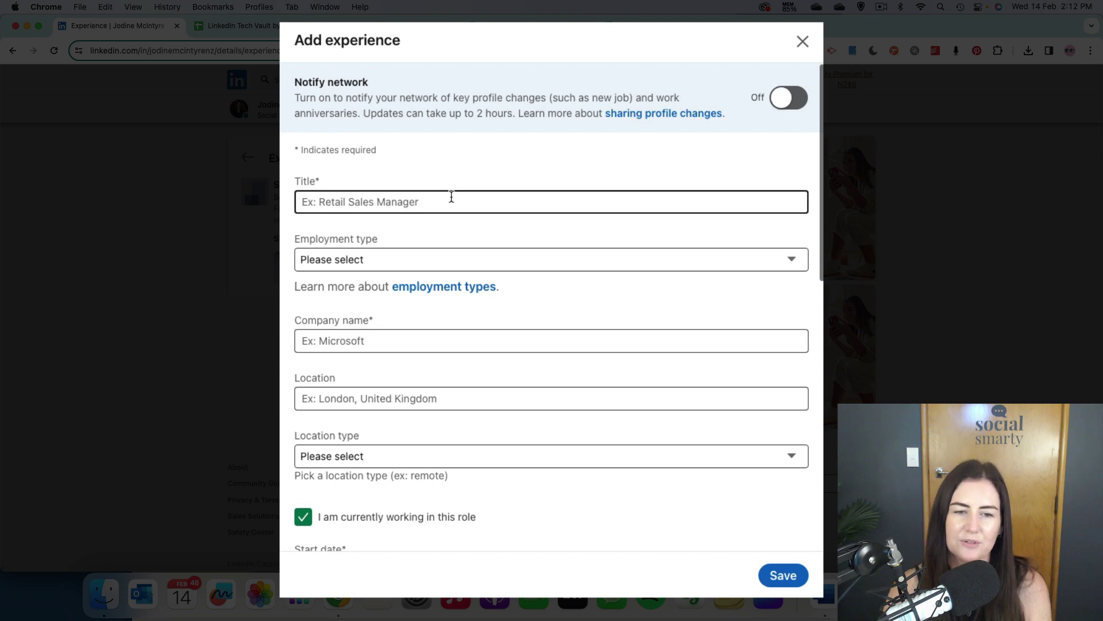
{"action": "scroll", "coordinate": [580, 257], "scroll_direction": "down", "scroll_amount": 2}
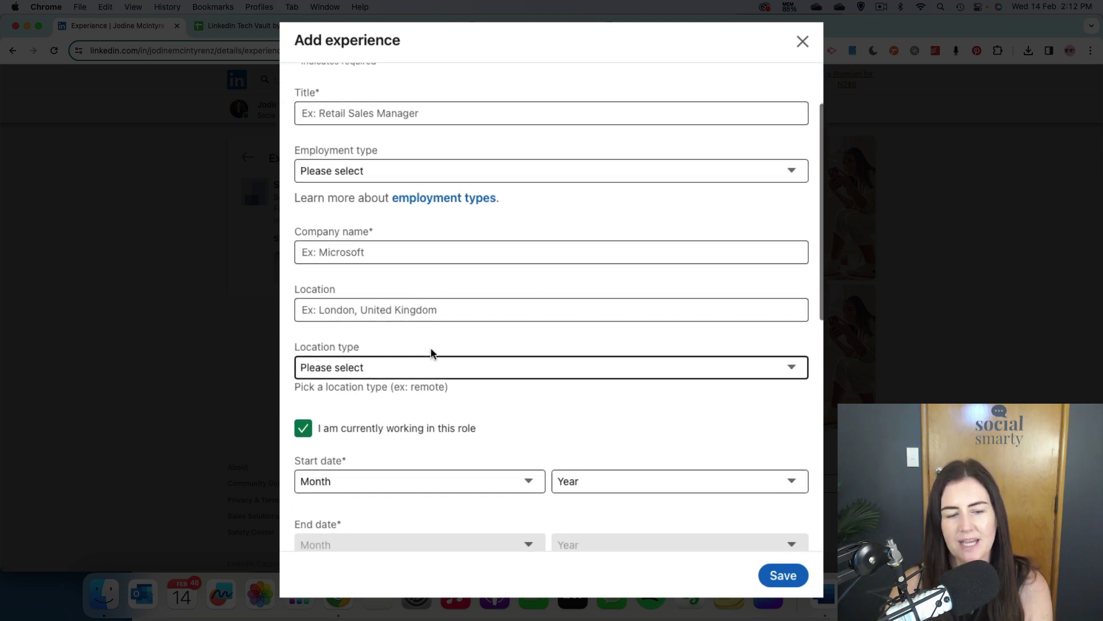
{"action": "scroll", "coordinate": [398, 374], "scroll_direction": "down", "scroll_amount": 3}
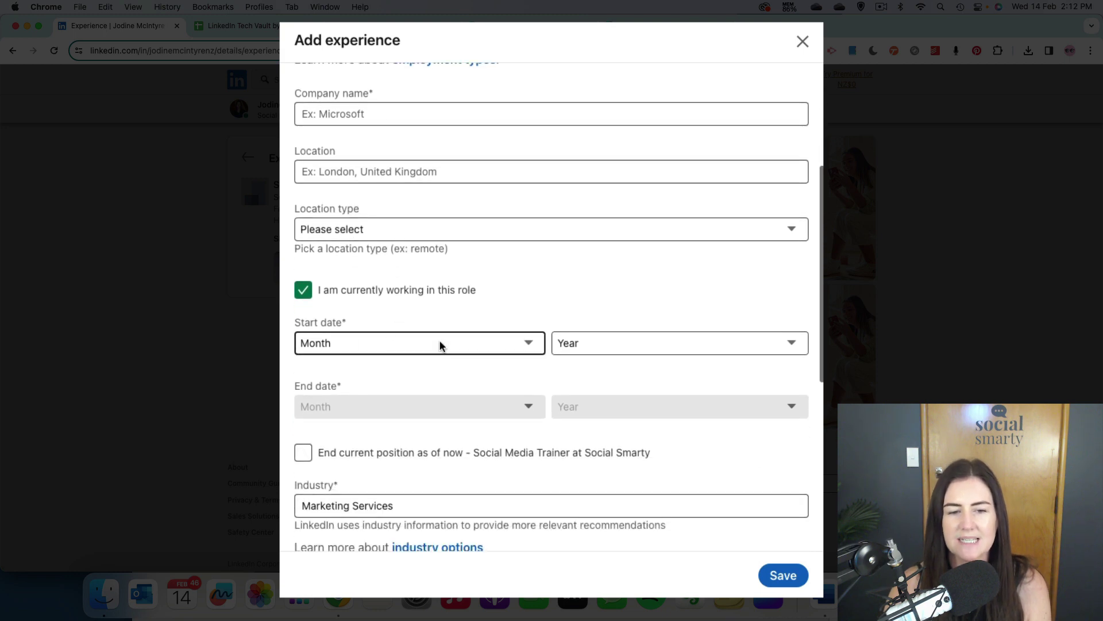
{"action": "left_click", "coordinate": [303, 292]}
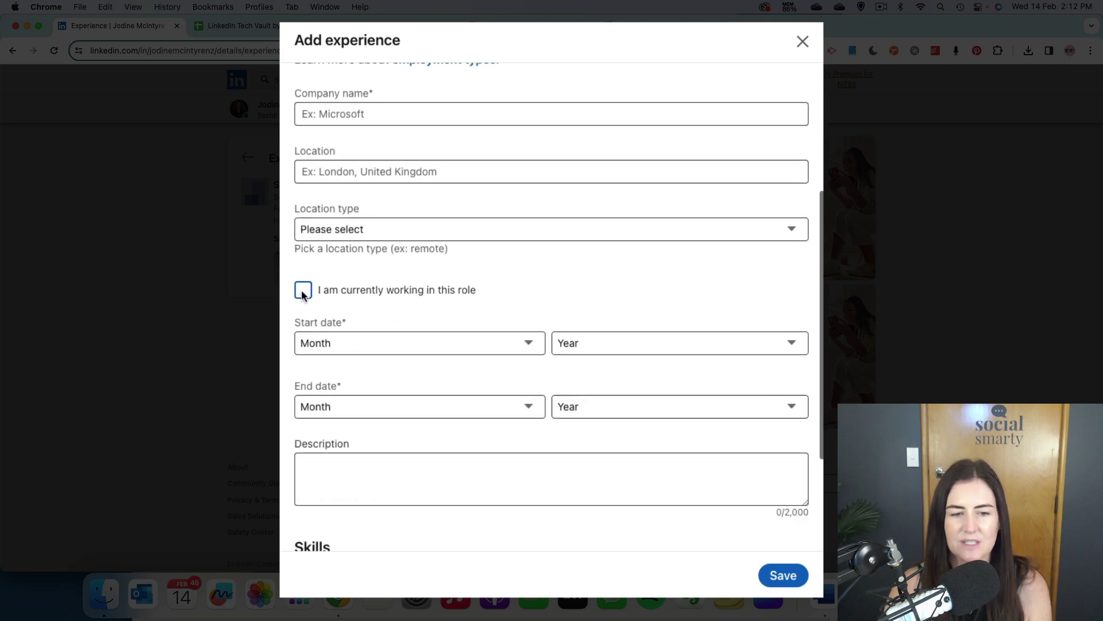
Set the new position's company to the listed page Social Smarty - Social Media Marketing Training.
{"action": "scroll", "coordinate": [537, 409], "scroll_direction": "down", "scroll_amount": 5}
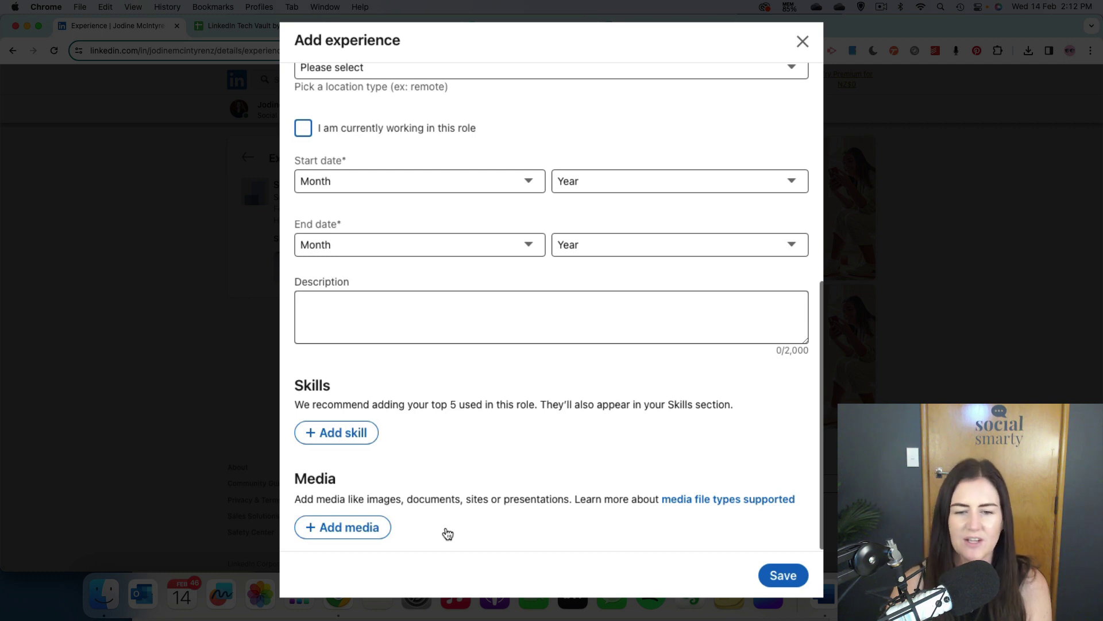
{"action": "scroll", "coordinate": [448, 533], "scroll_direction": "up", "scroll_amount": 12}
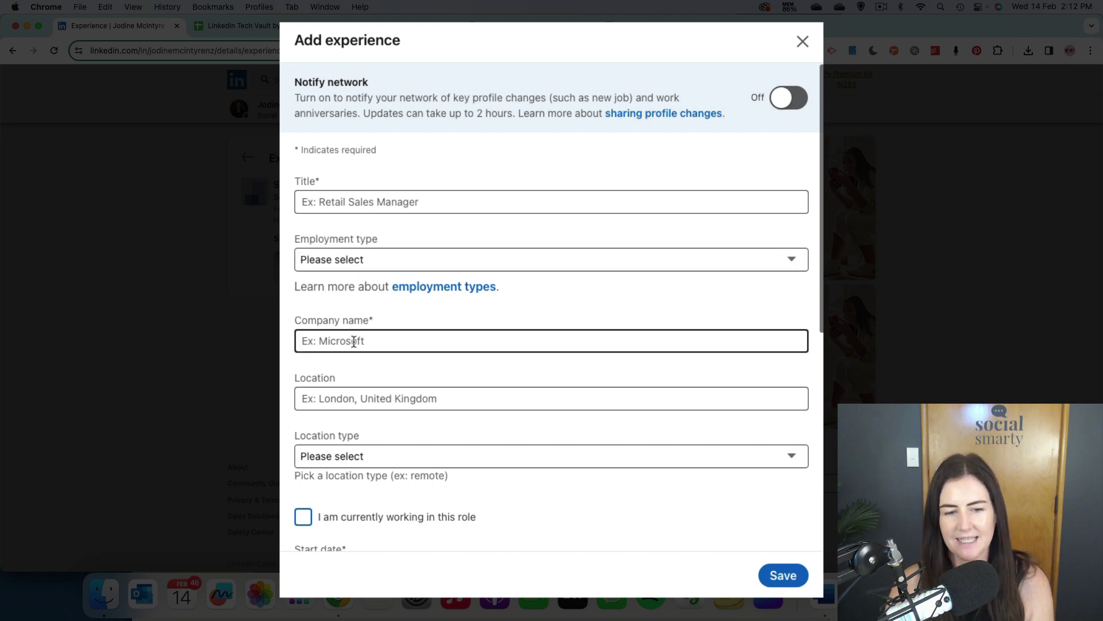
{"action": "left_click", "coordinate": [354, 341]}
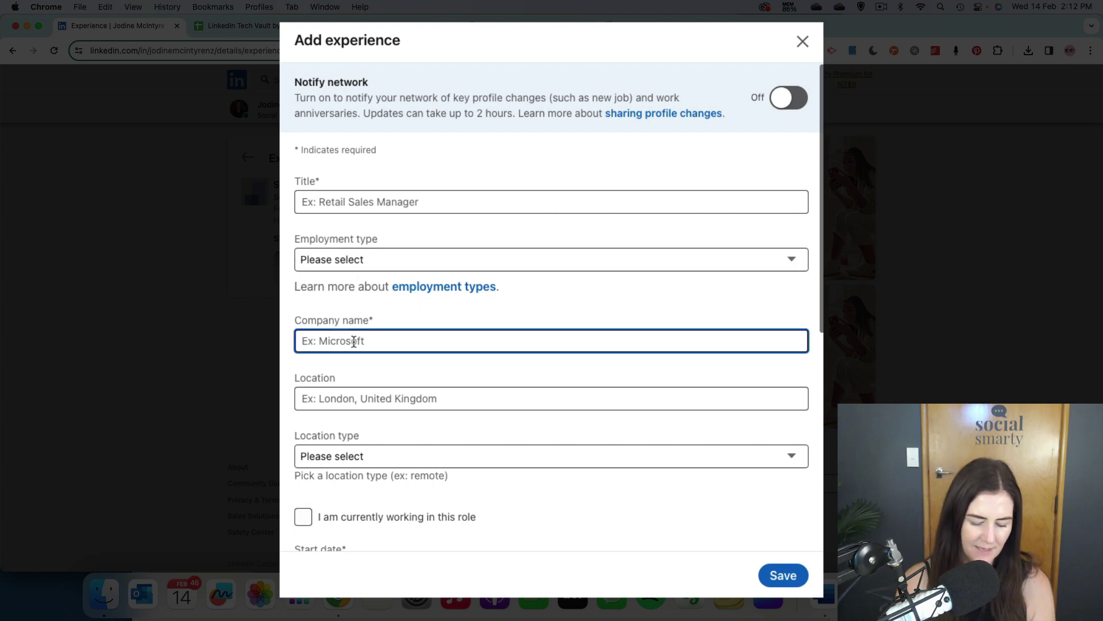
{"action": "type", "text": "Social Smar"}
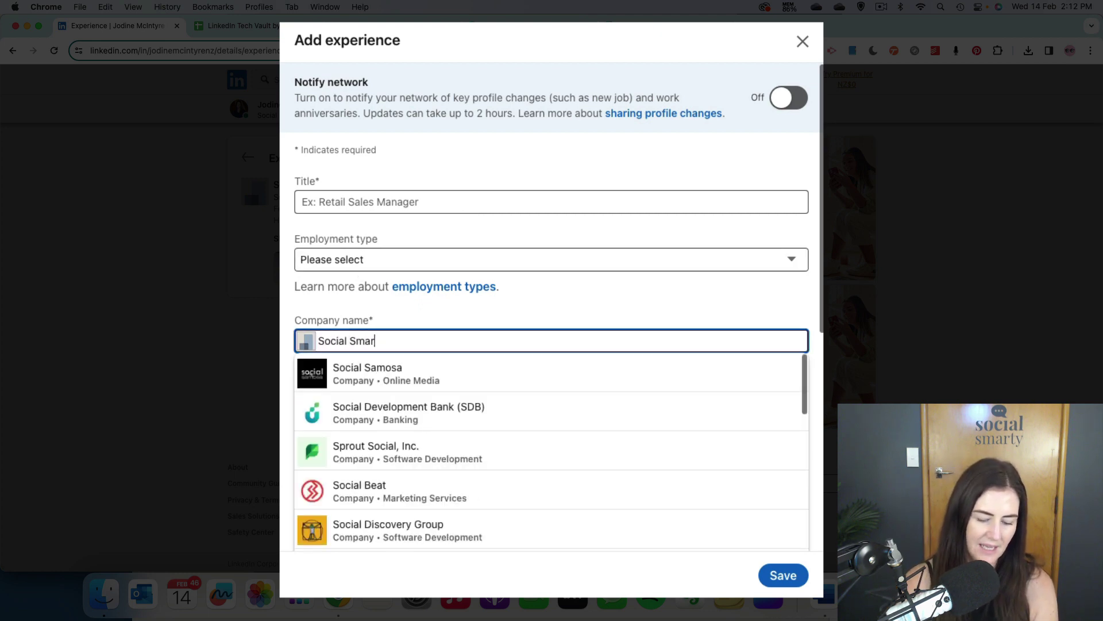
{"action": "type", "text": "ty"}
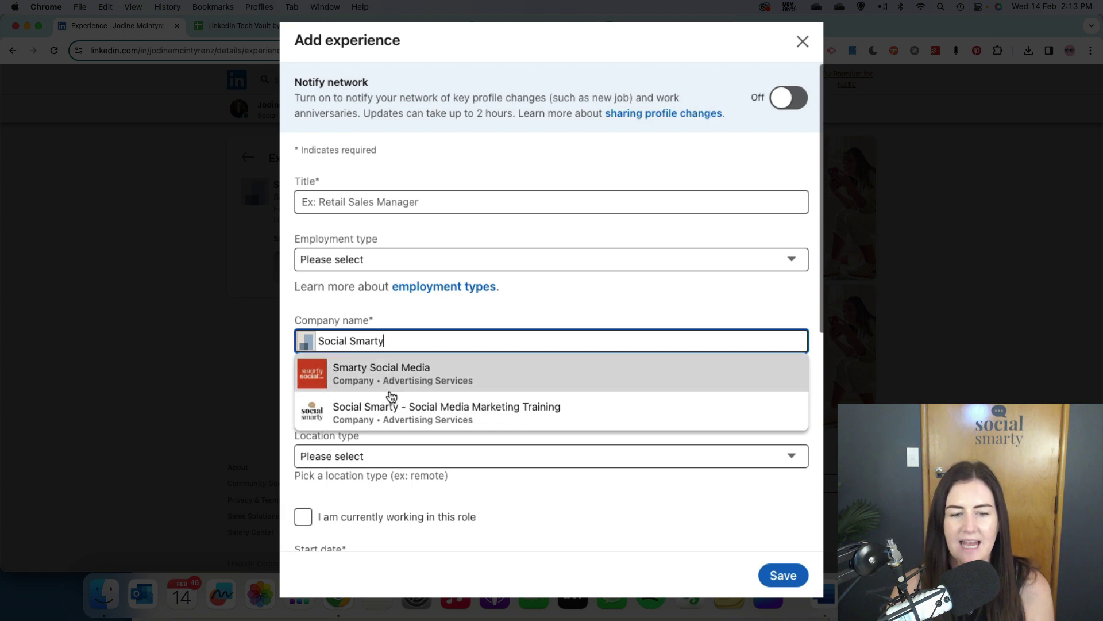
{"action": "left_click", "coordinate": [394, 412]}
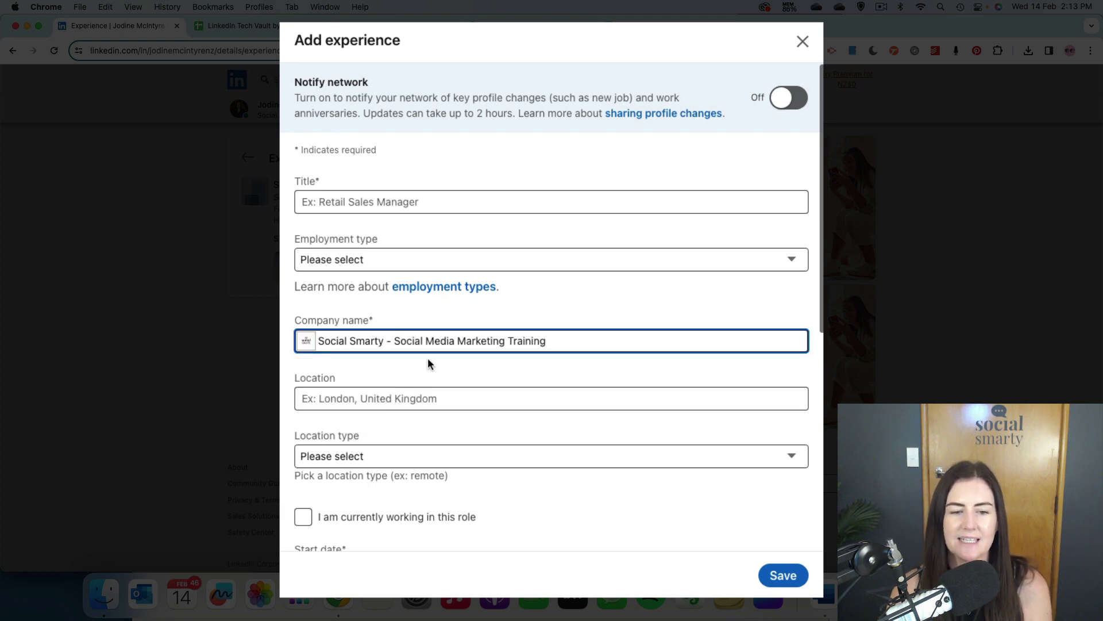